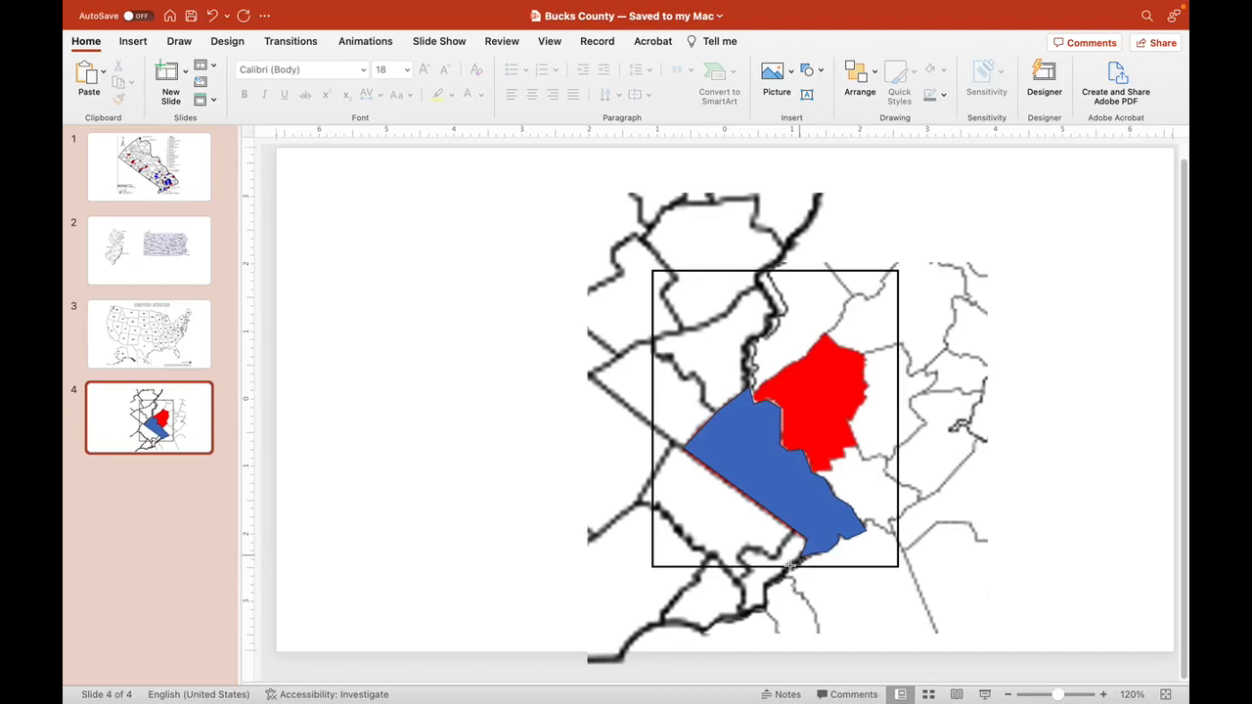
- Trace a closed freeform about 4.37" high by 2.2" wide over the New Jersey side inside the black rectangle, following the river border
left_click(790, 565)
left_click(895, 565)
left_click(896, 270)
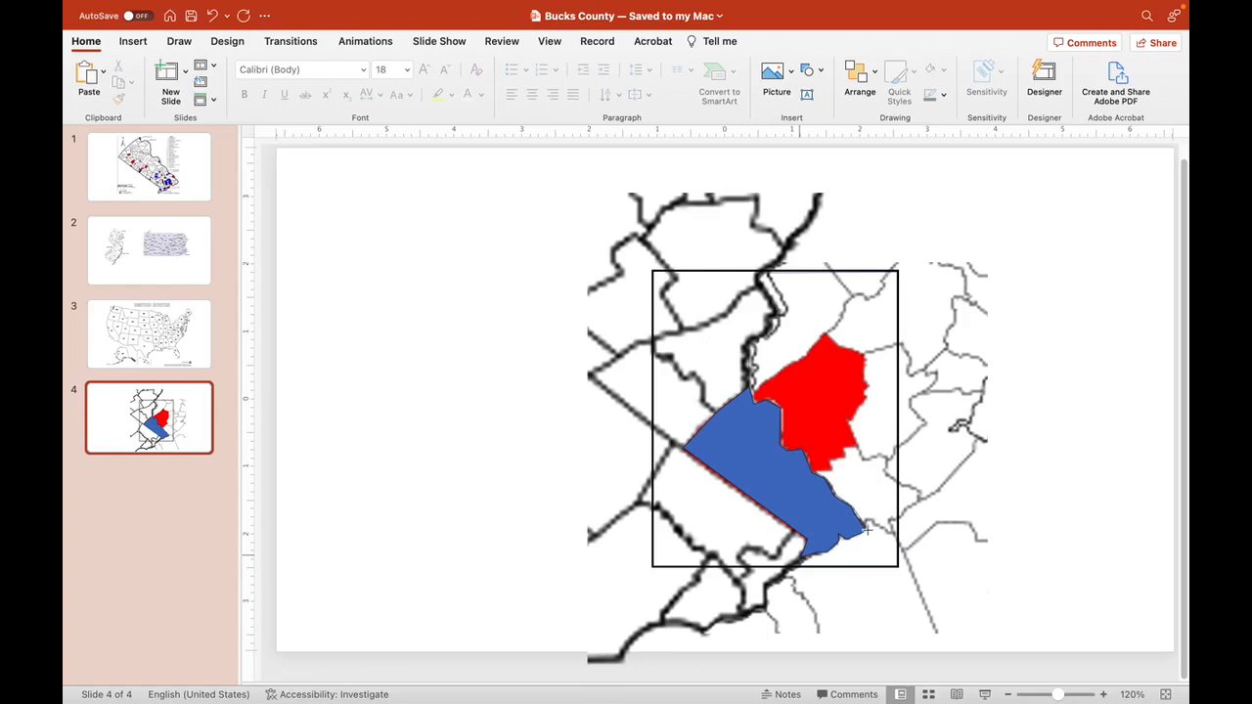
left_click(839, 539)
left_click(840, 536)
left_click(803, 556)
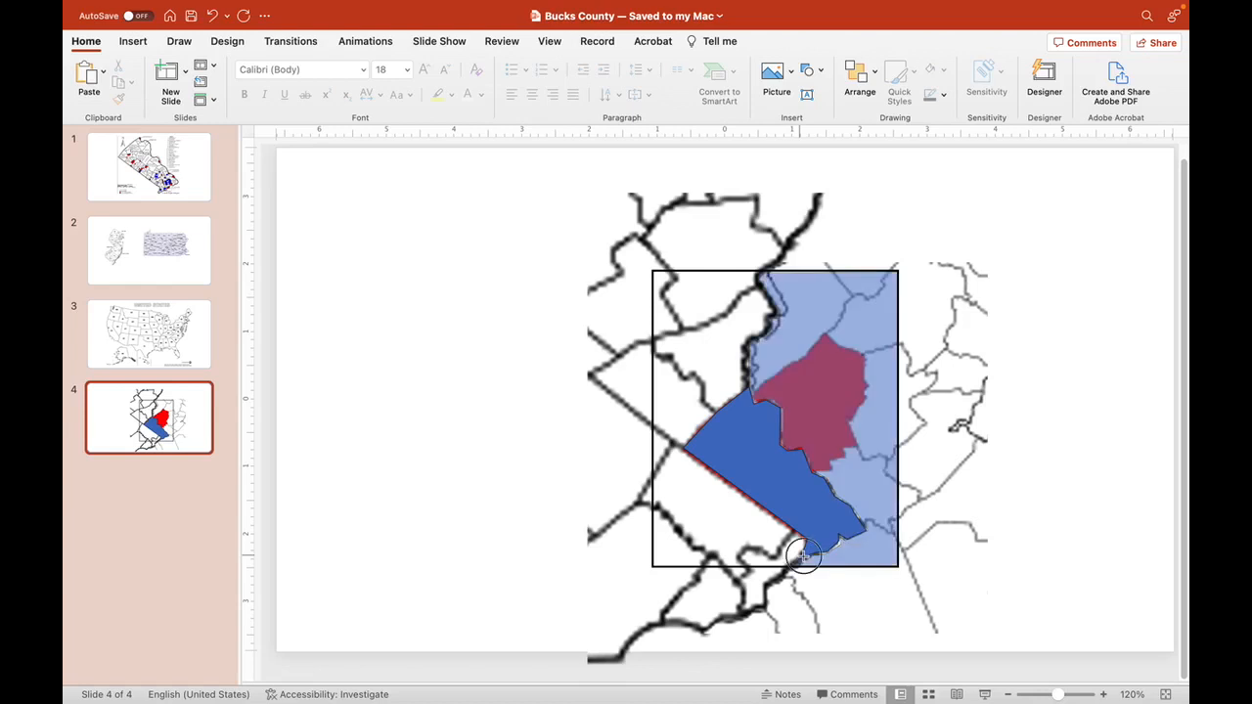
left_click(803, 556)
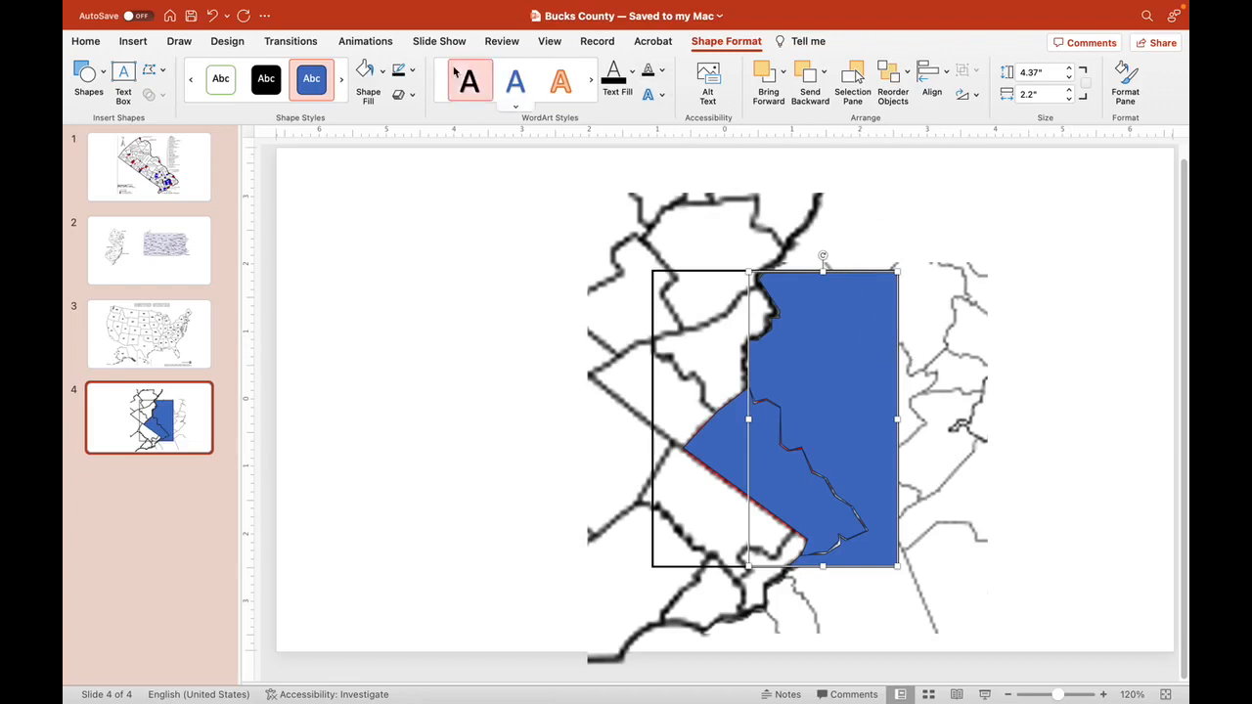
- Give the New Jersey freeform a gold outline and a lighter gold fill
left_click(412, 71)
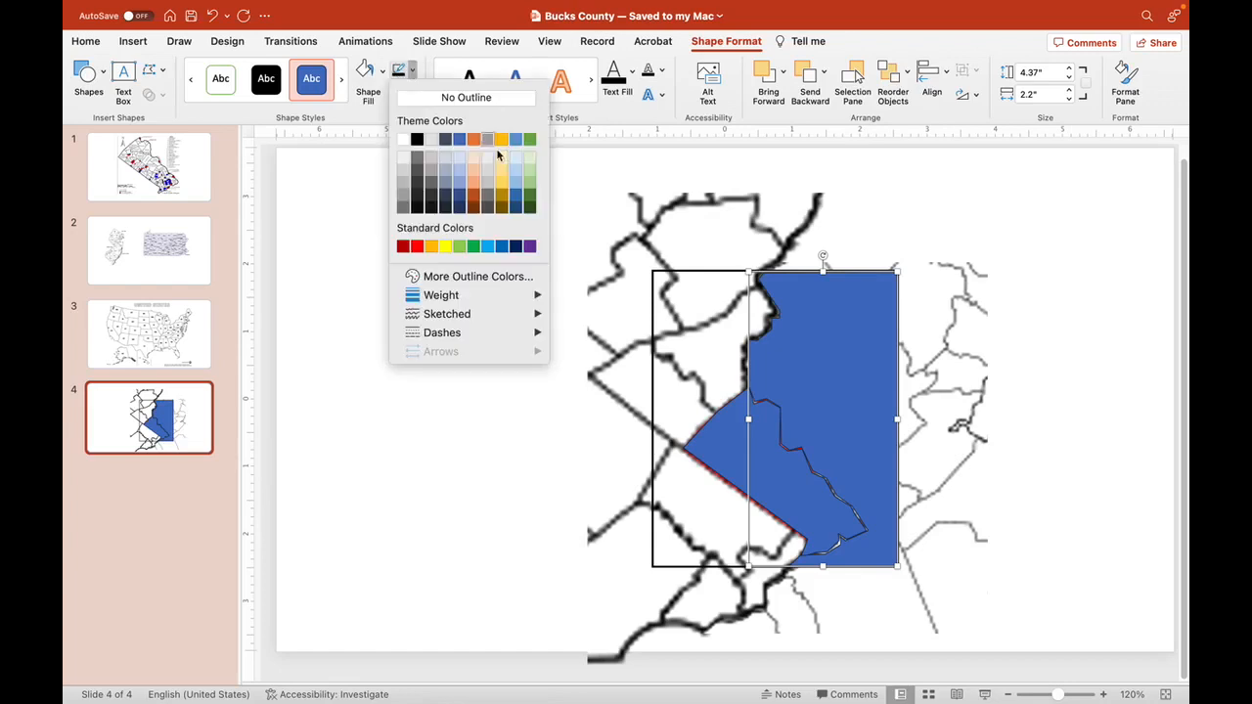
left_click(499, 140)
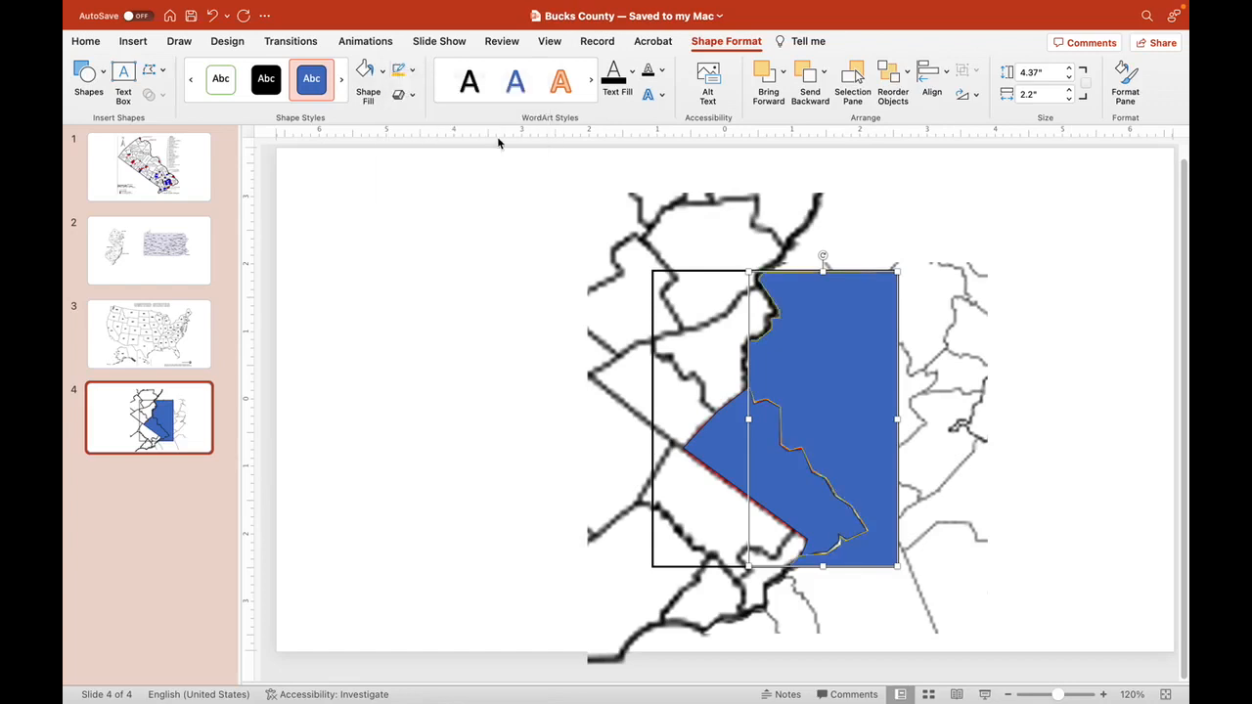
left_click(412, 71)
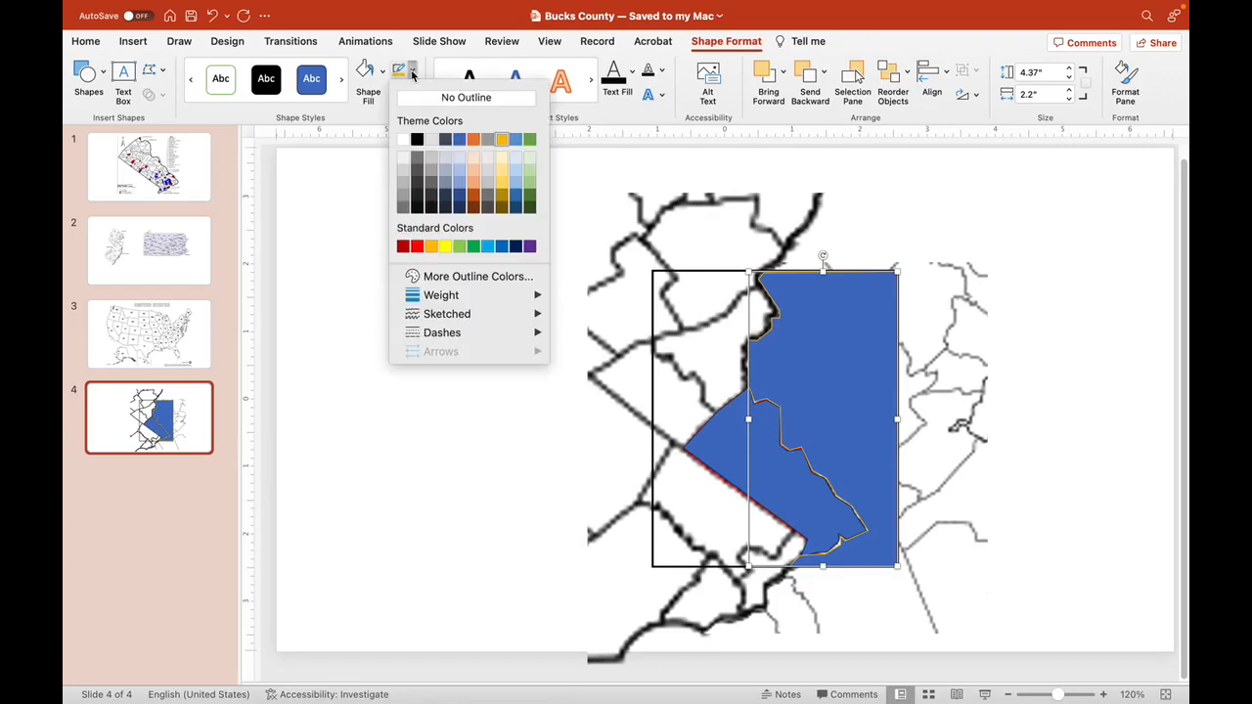
left_click(502, 140)
left_click(414, 75)
left_click(414, 75)
left_click(383, 71)
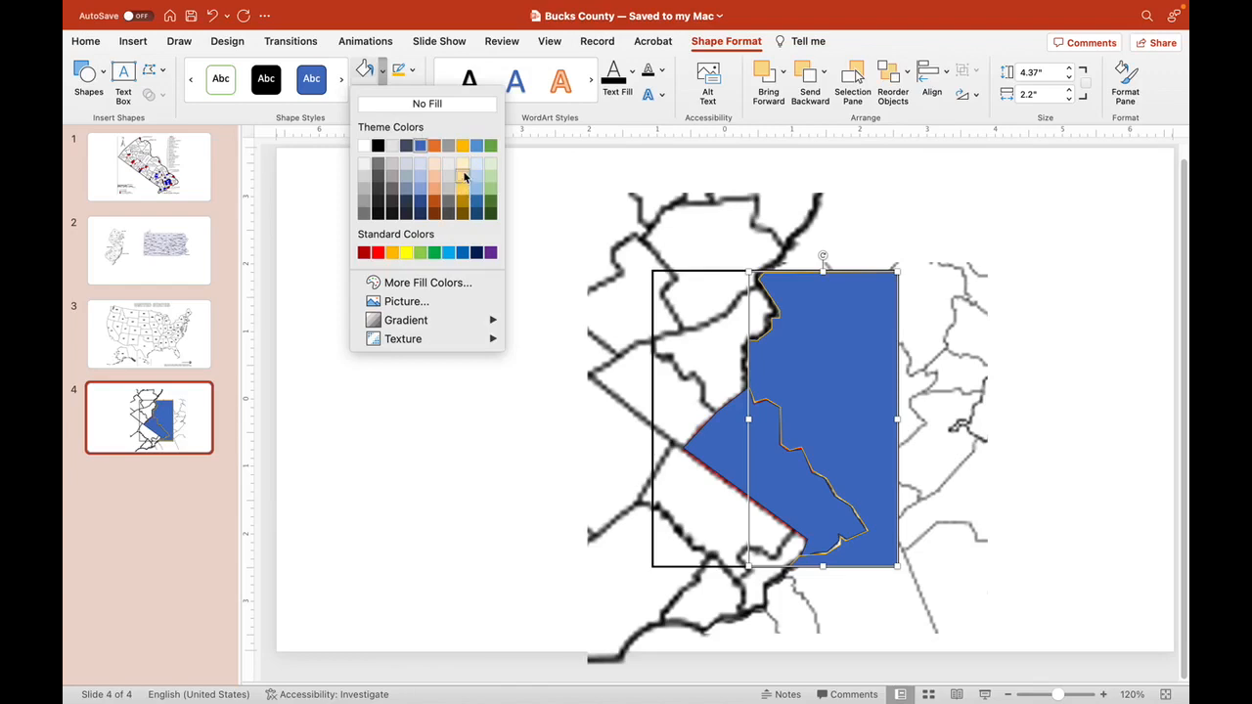
left_click(462, 173)
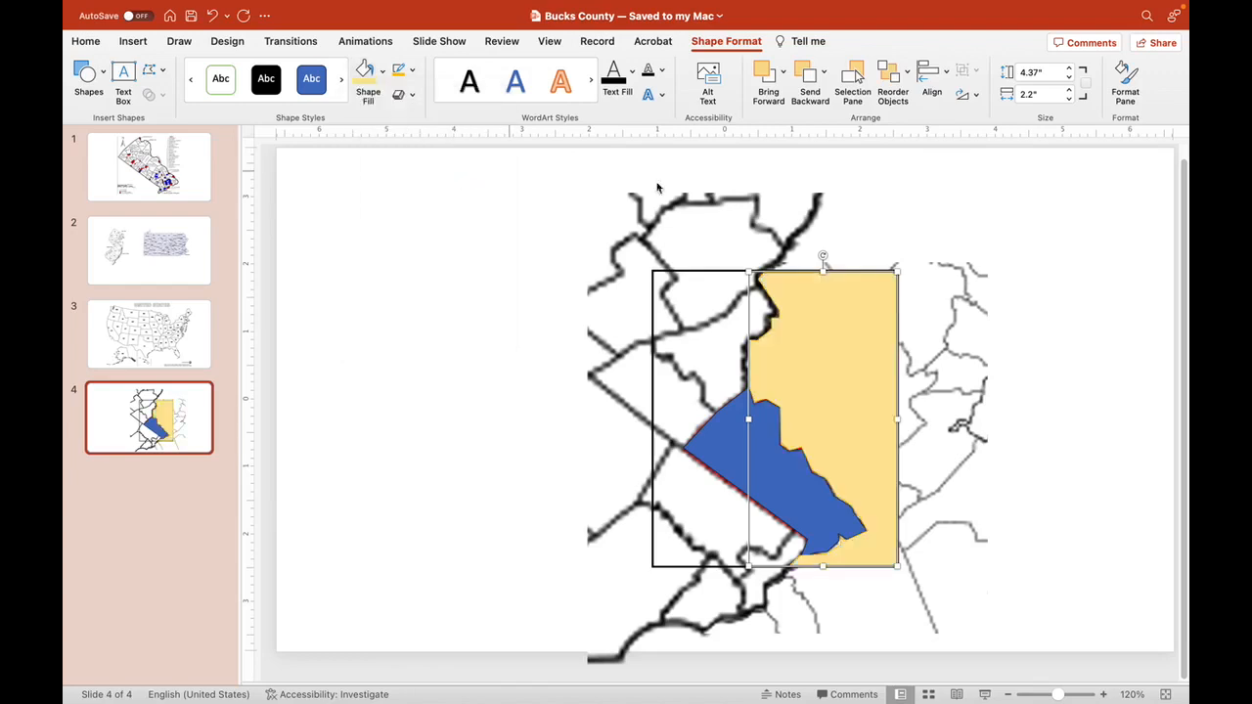
left_click(1097, 335)
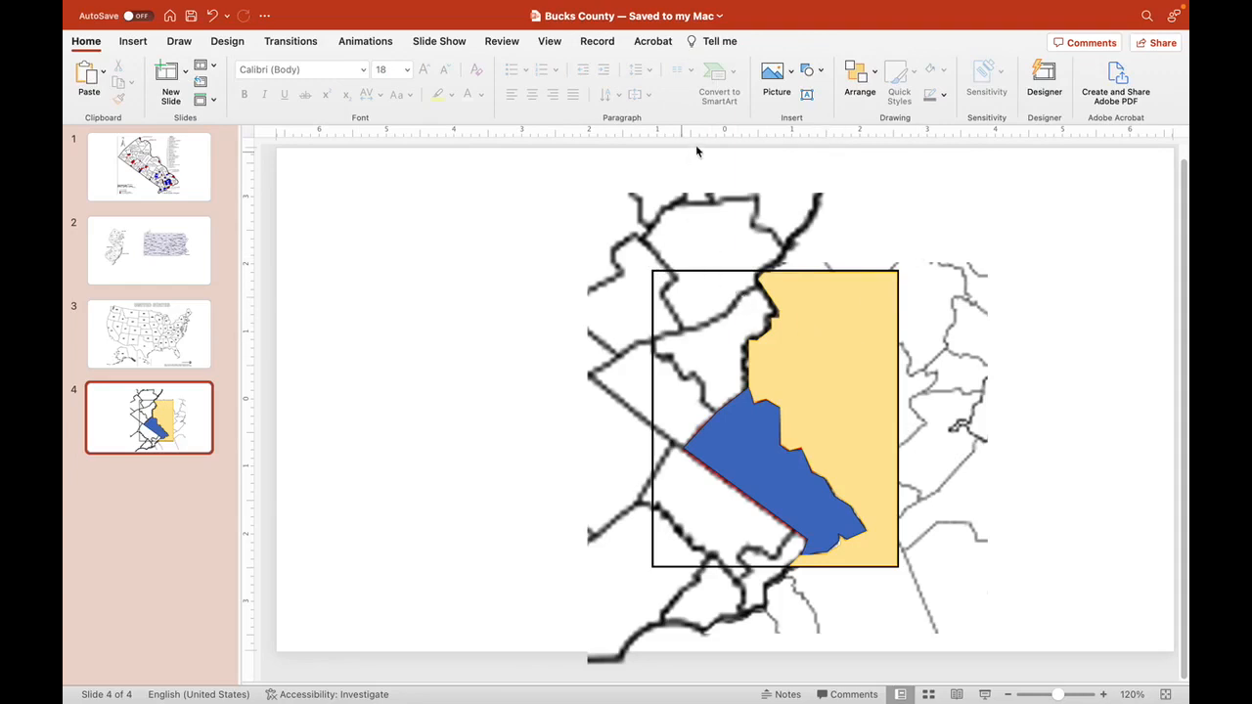
- Trace a second closed freeform about 4.4" high by 3.22" wide over the Pennsylvania side of the rectangle, along the state border
left_click(820, 72)
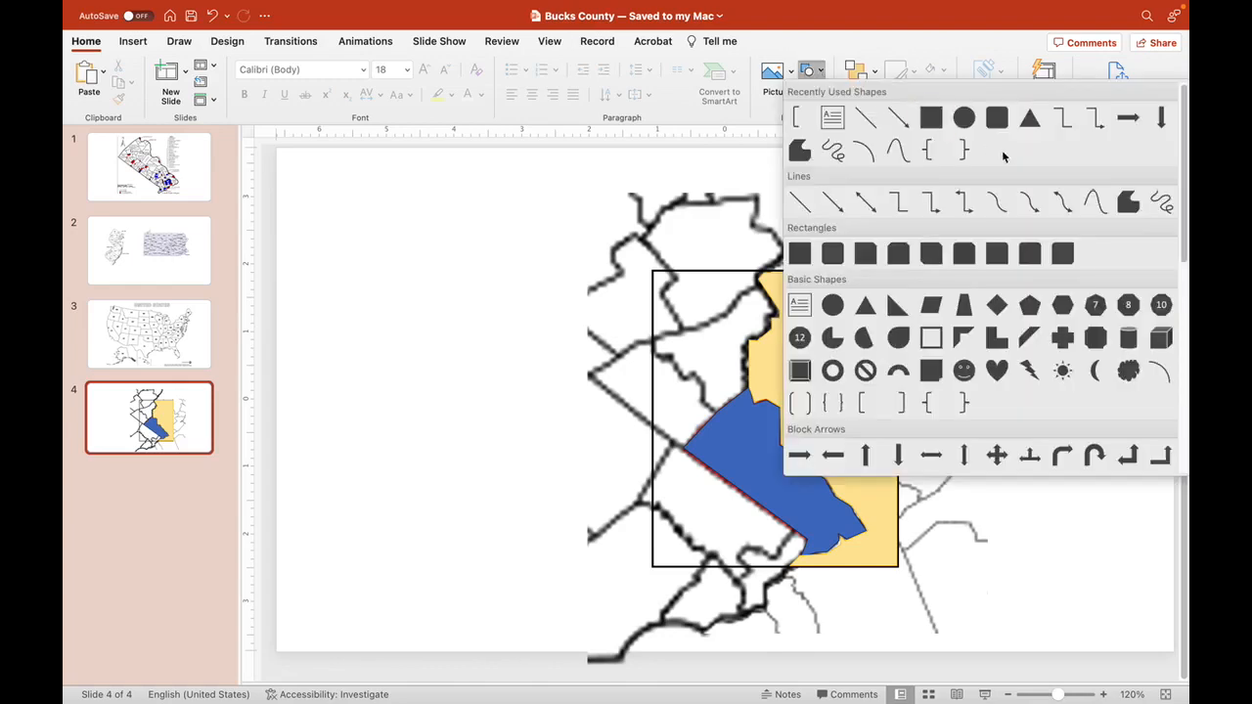
left_click(1125, 202)
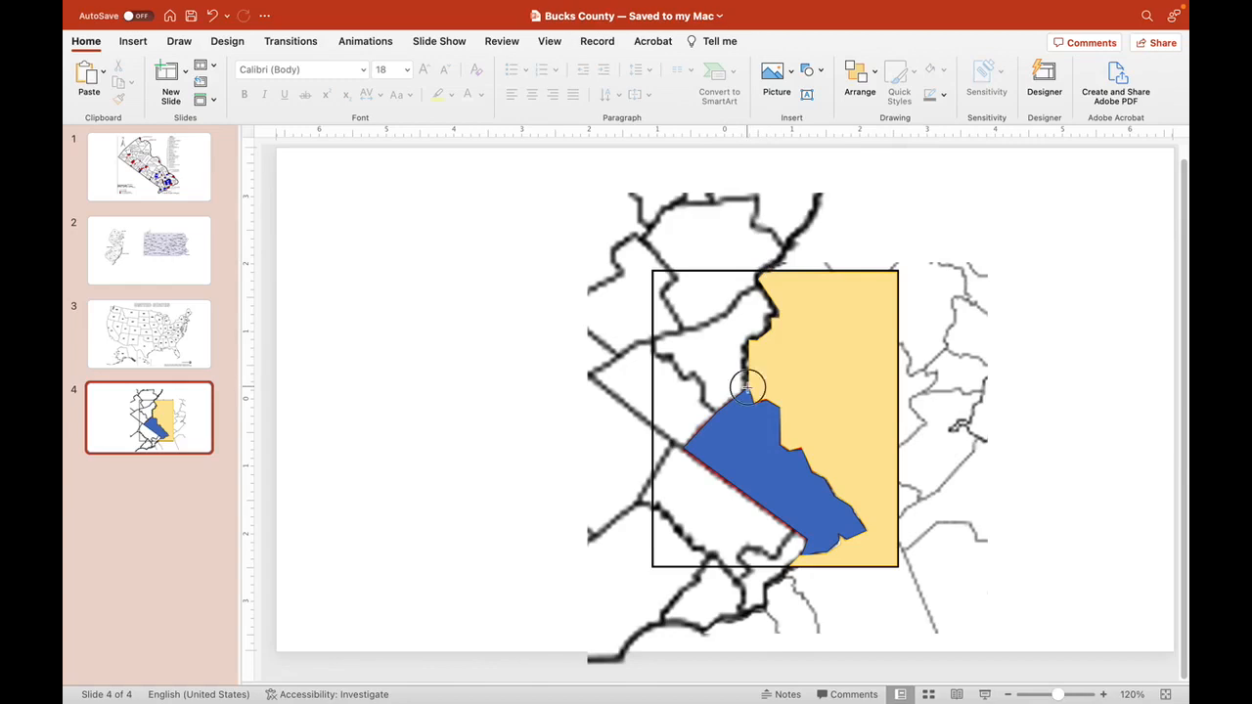
left_click_drag(745, 383, 718, 349)
left_click(770, 327)
left_click(775, 315)
left_click(759, 281)
left_click(652, 270)
left_click(652, 566)
left_click(868, 530)
left_click(850, 505)
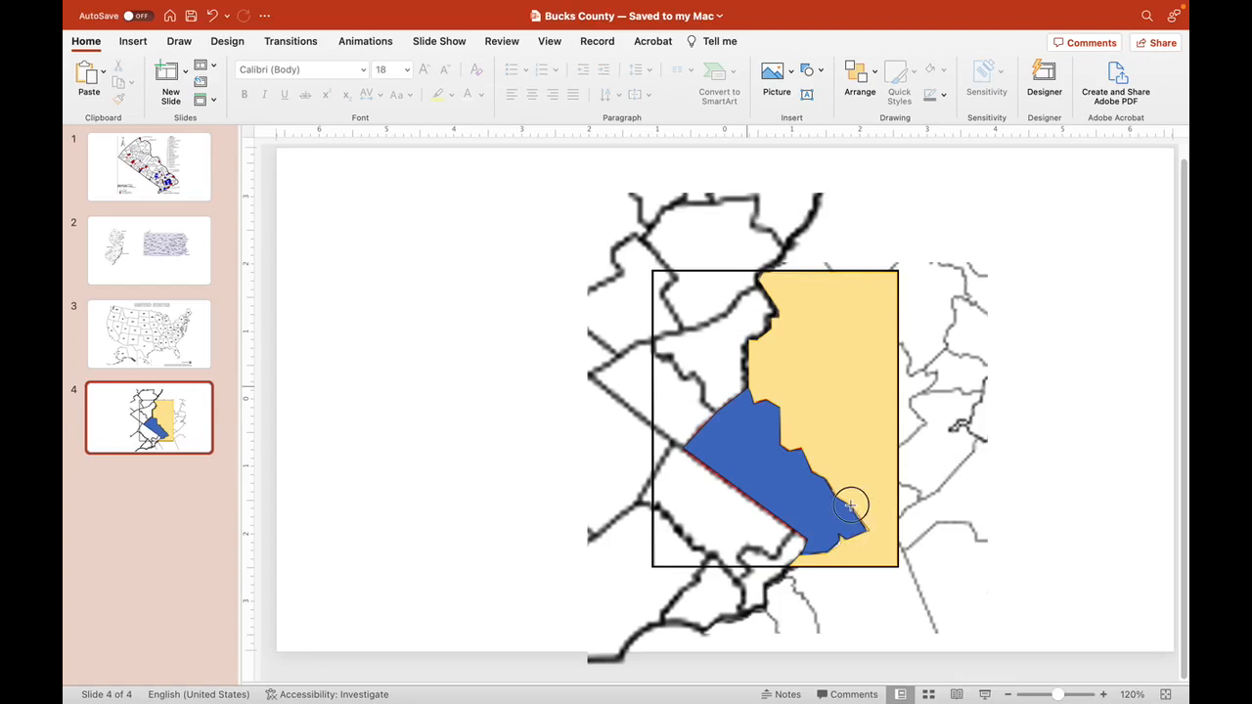
left_click(834, 489)
left_click(824, 476)
left_click(783, 447)
left_click(766, 399)
double_click(747, 388)
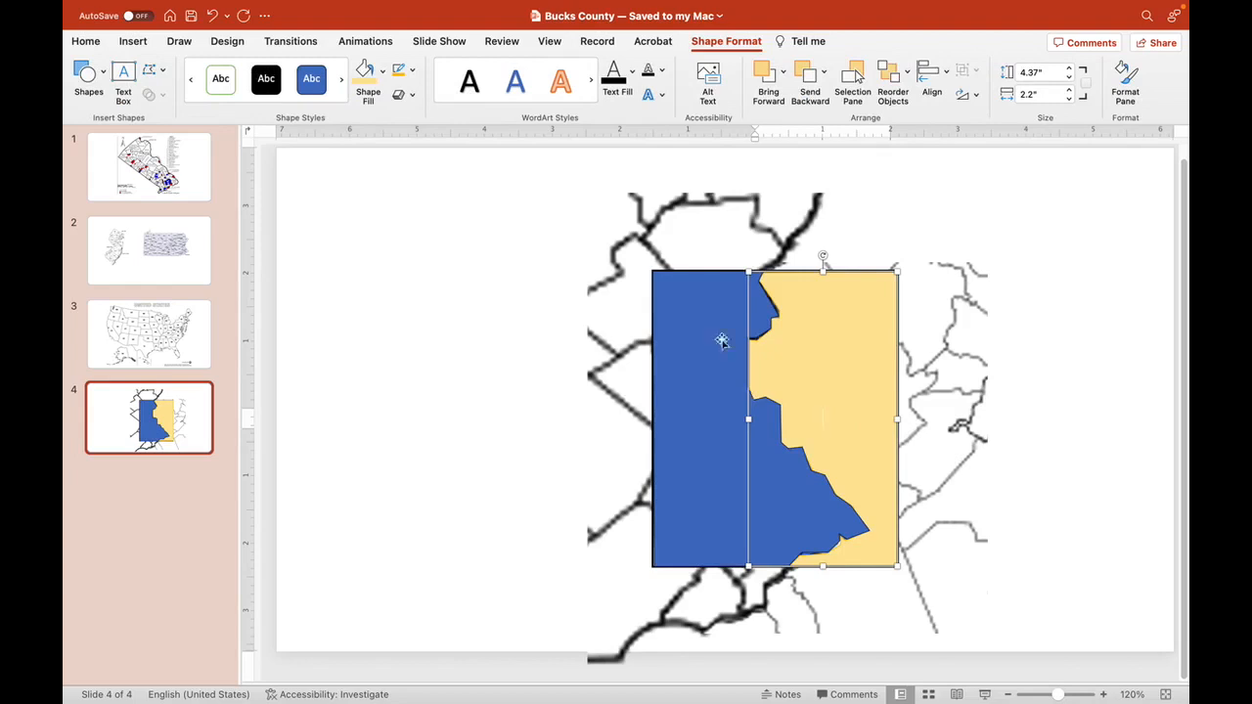
left_click(383, 71)
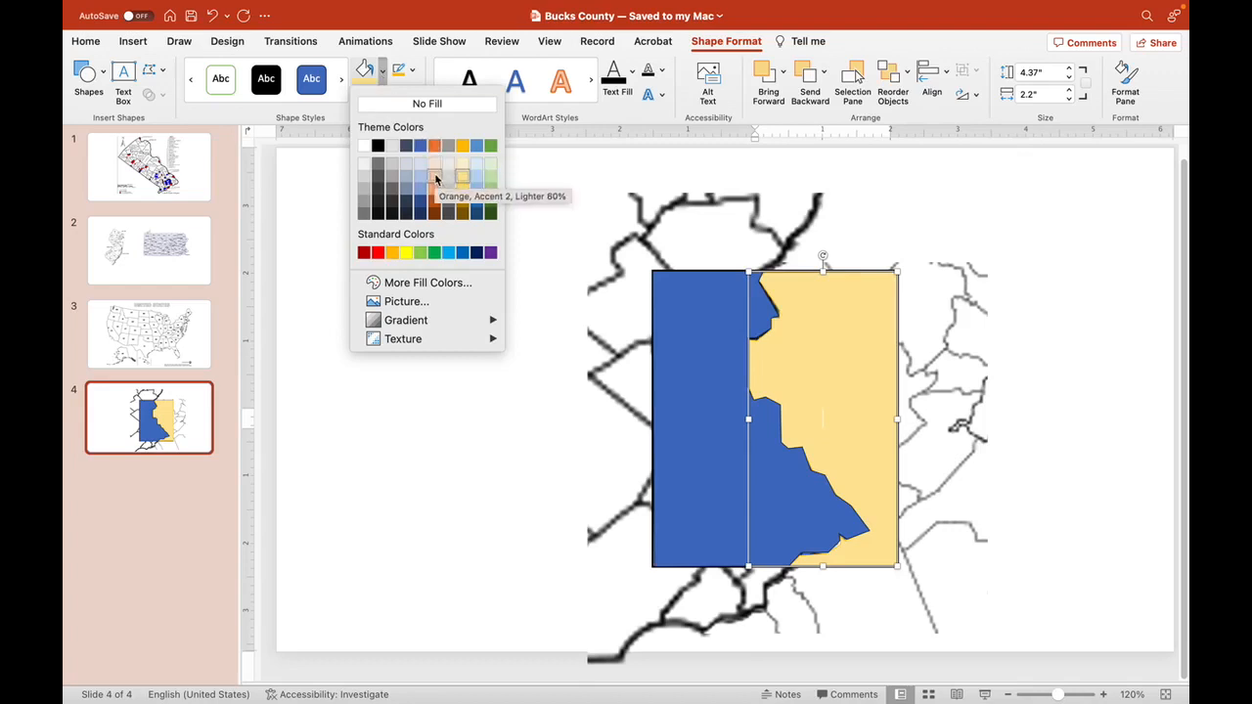
left_click(434, 176)
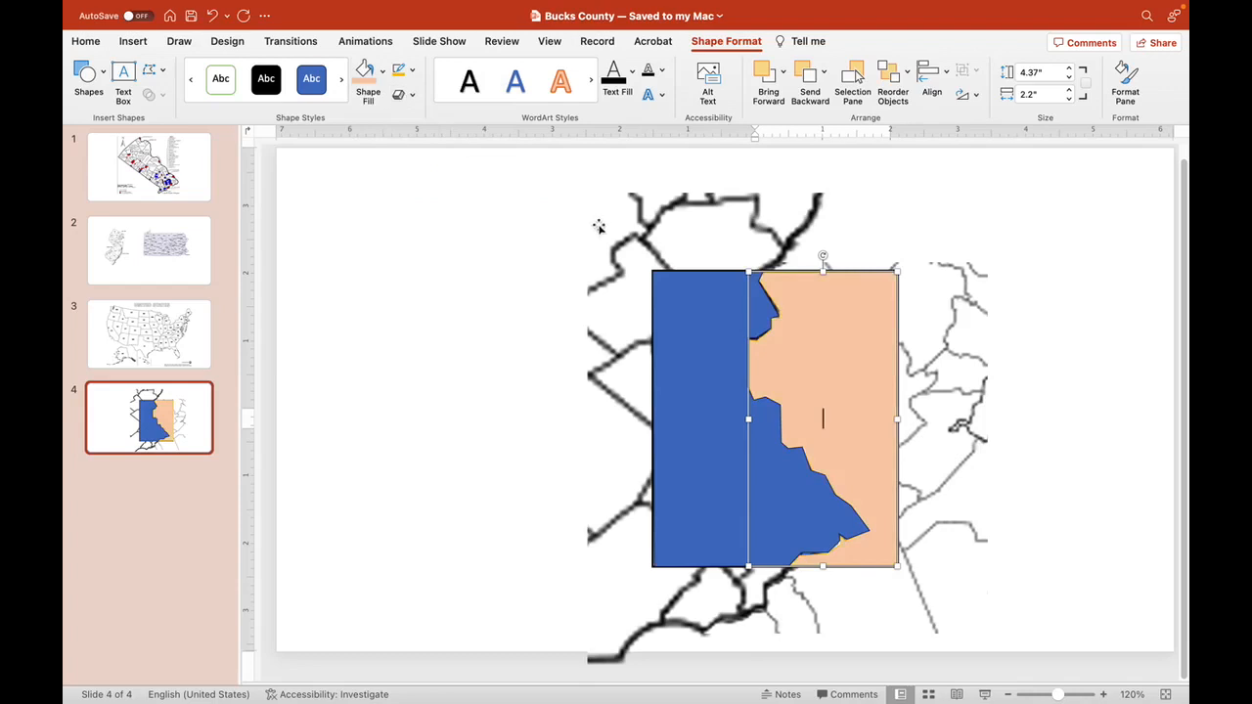
left_click(213, 16)
- Fill the Pennsylvania freeform with Orange, Accent 2, Lighter 60% and give it an orange outline
left_click(674, 380)
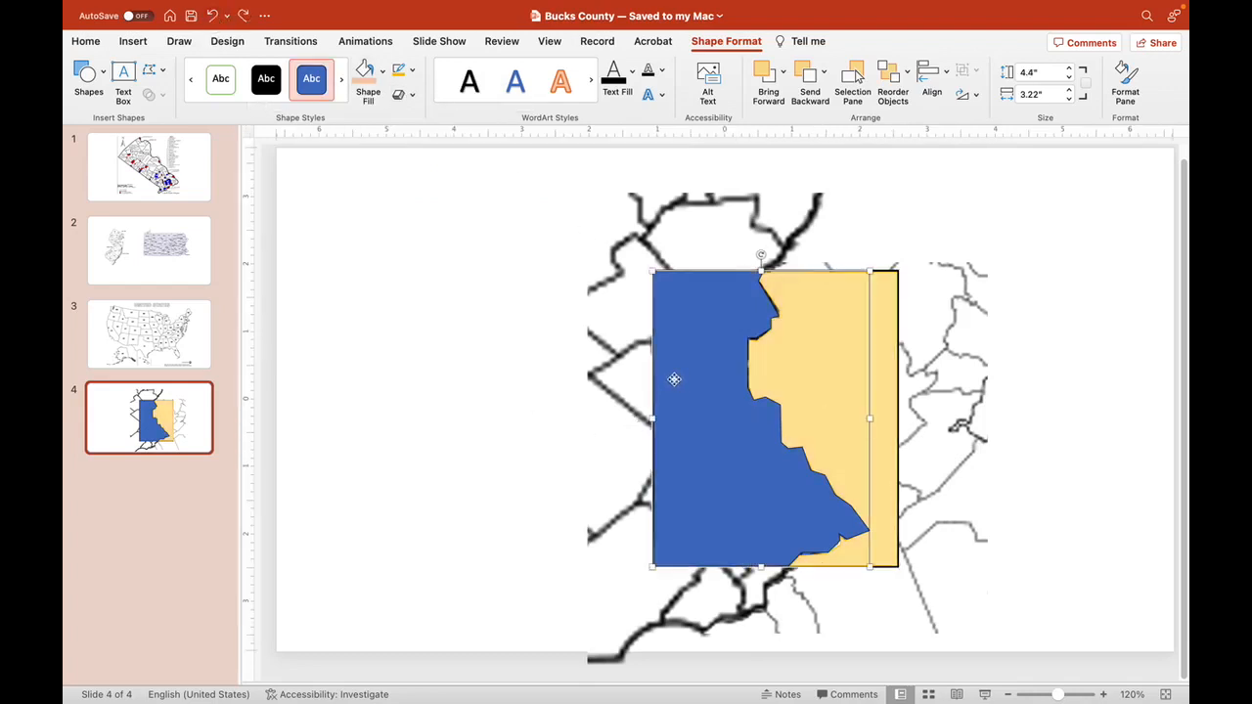
left_click(381, 70)
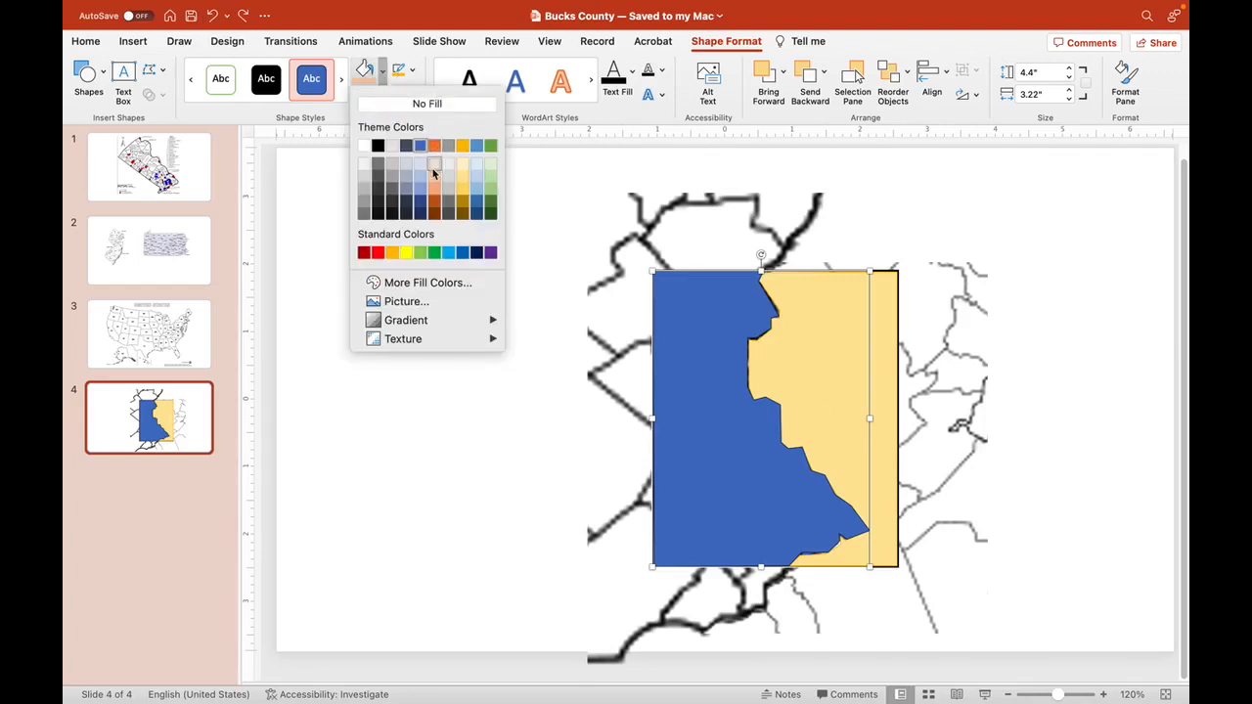
left_click(433, 177)
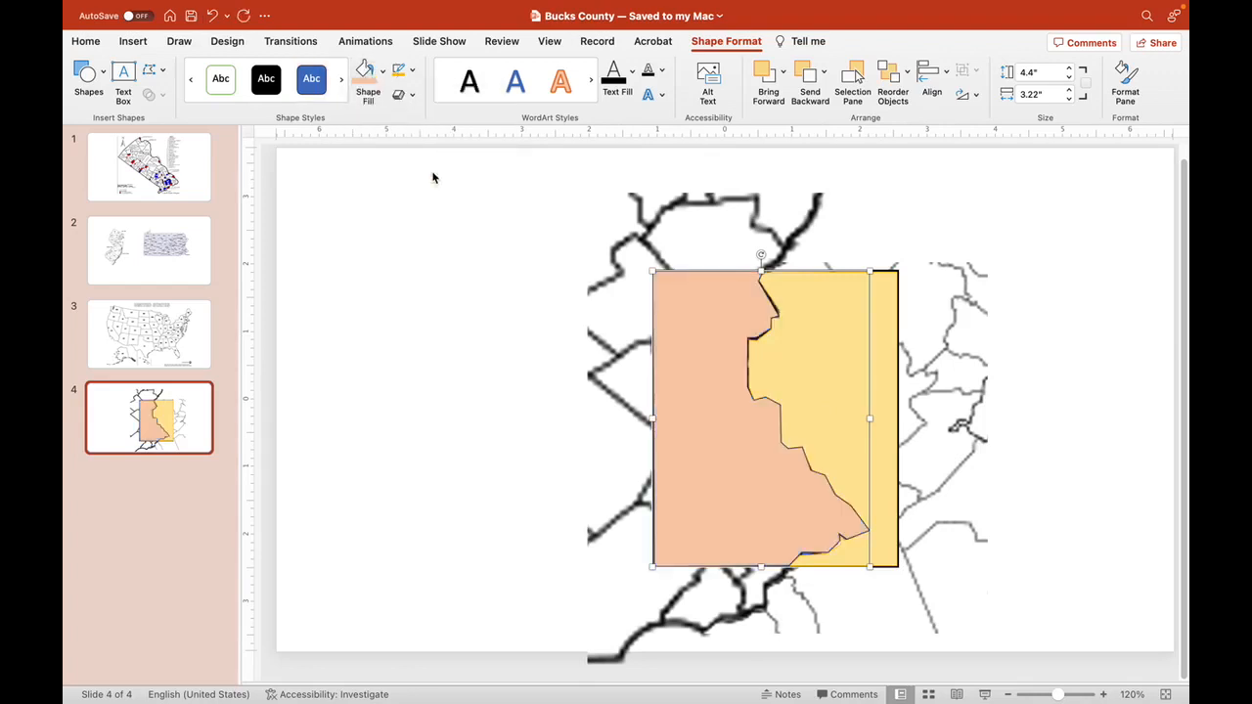
left_click(411, 71)
left_click(475, 141)
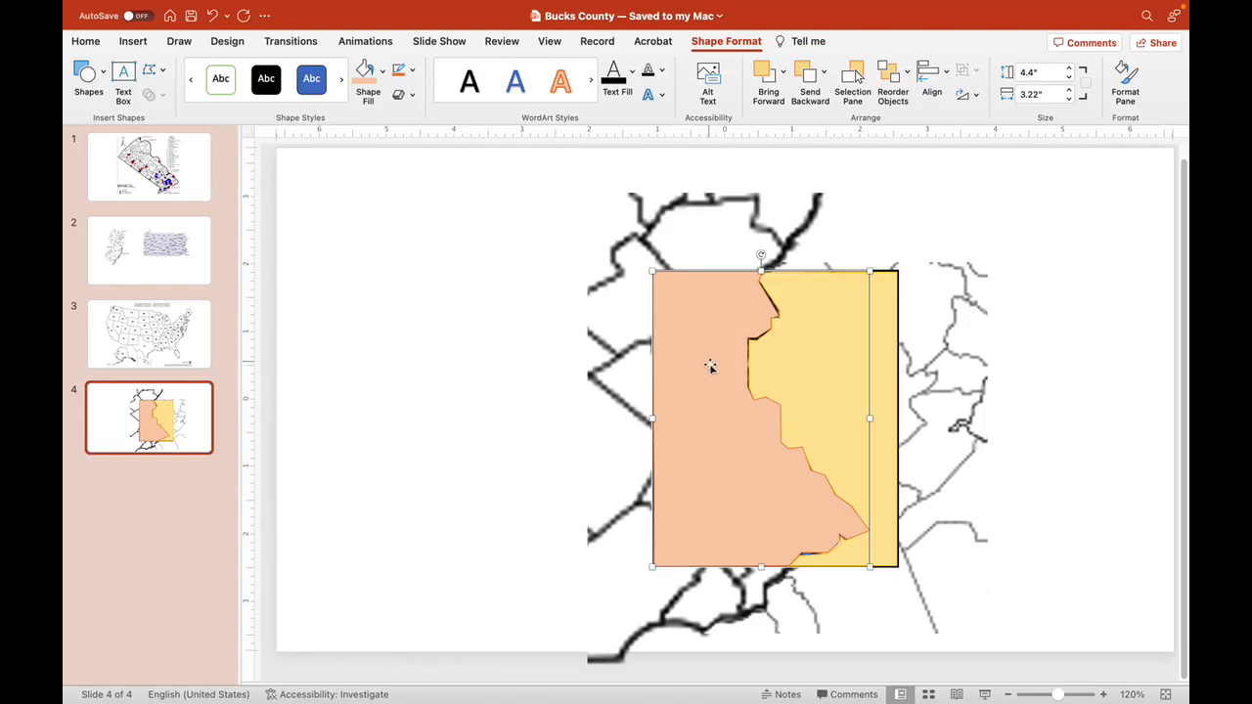
- Move the orange freeform to the left of the black rectangle and the light gold one to its right, uncovering the counties
left_click_drag(709, 365, 481, 365)
left_click_drag(856, 355, 1031, 355)
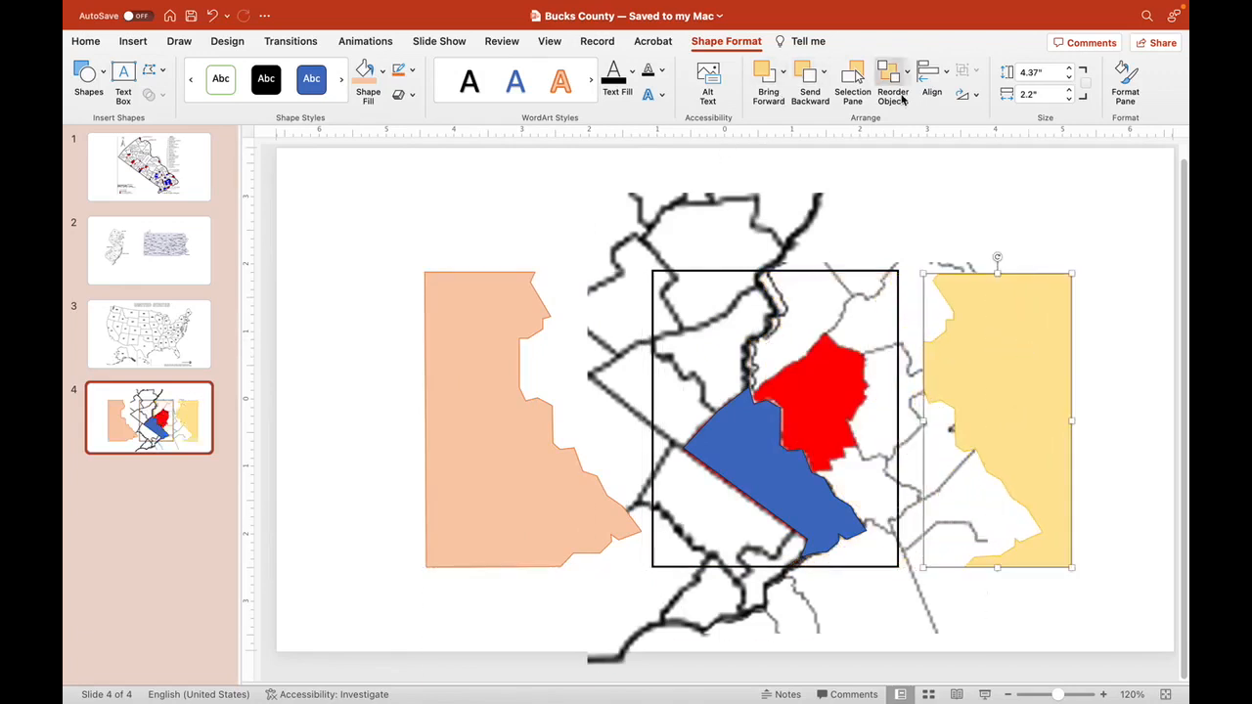